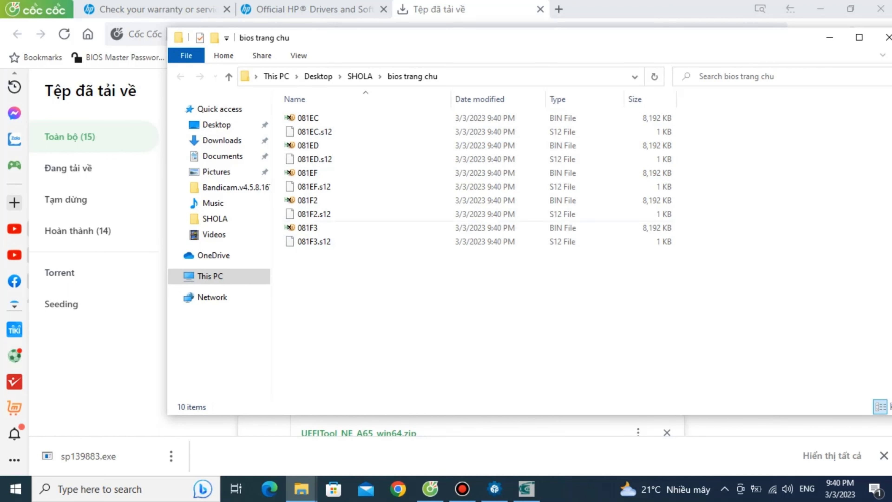
Check the bios trang chu folder, then open LA-d702p_backup_shola.bin from SHOLA in HxD
left_click(360, 77)
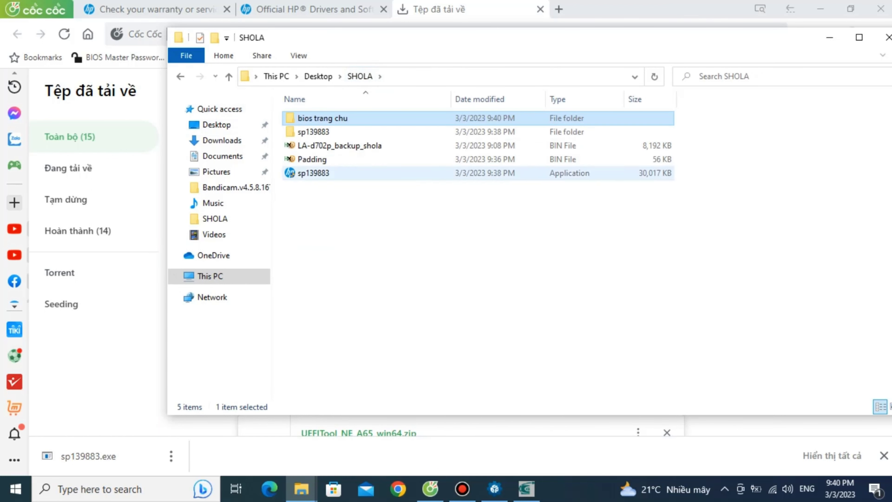
key("Return")
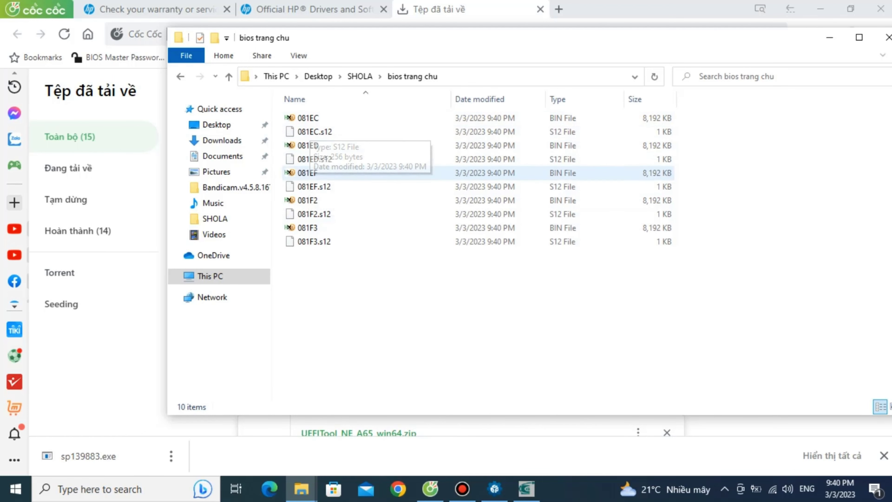
key("alt+Left")
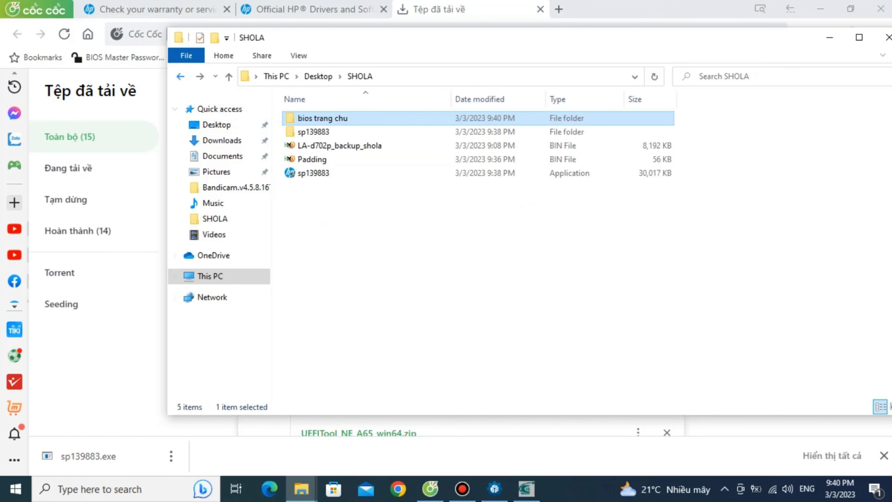
left_click(456, 211)
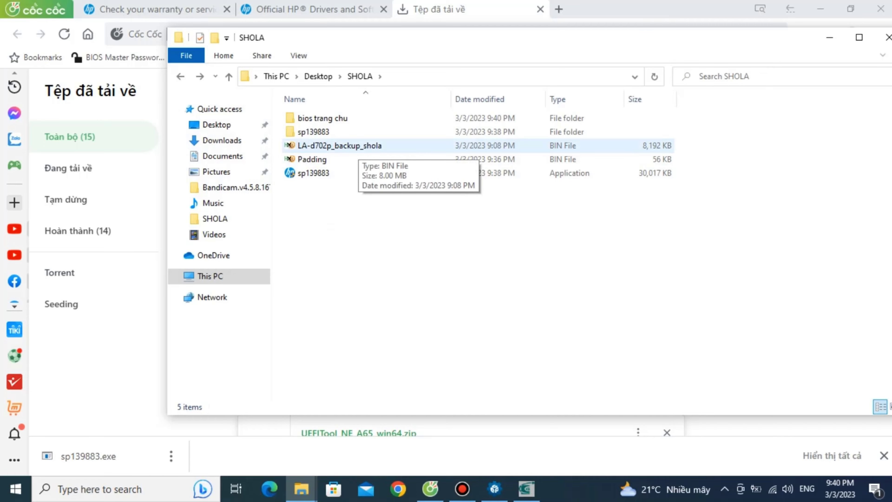
left_click(355, 148)
key("Return")
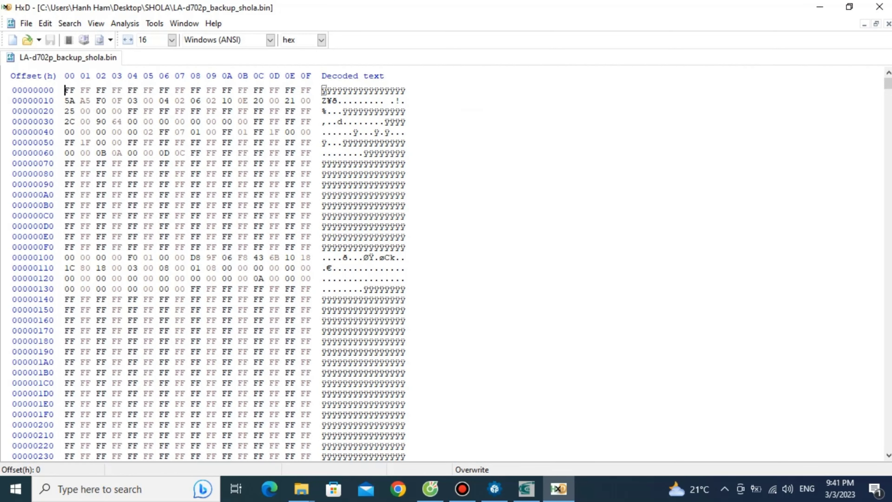
Search the backup for '081' in all directions and select the BIOS ID 081F2
key("ctrl+f")
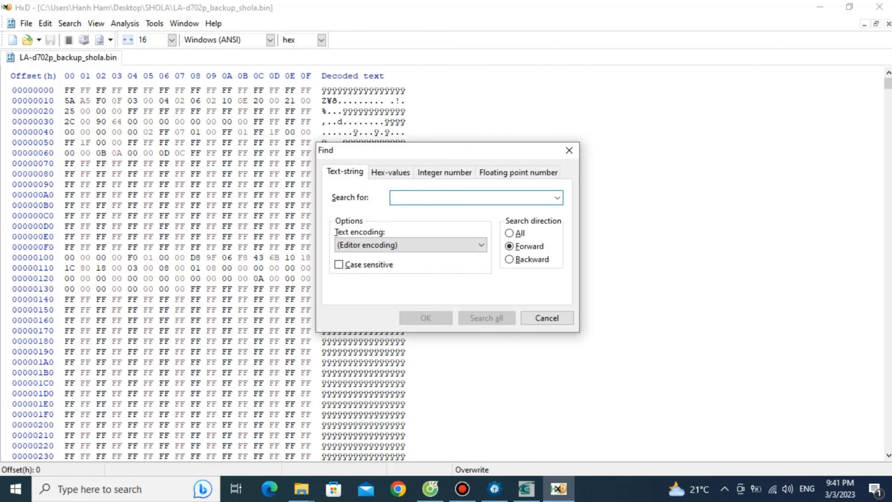
key("alt+a")
type("081")
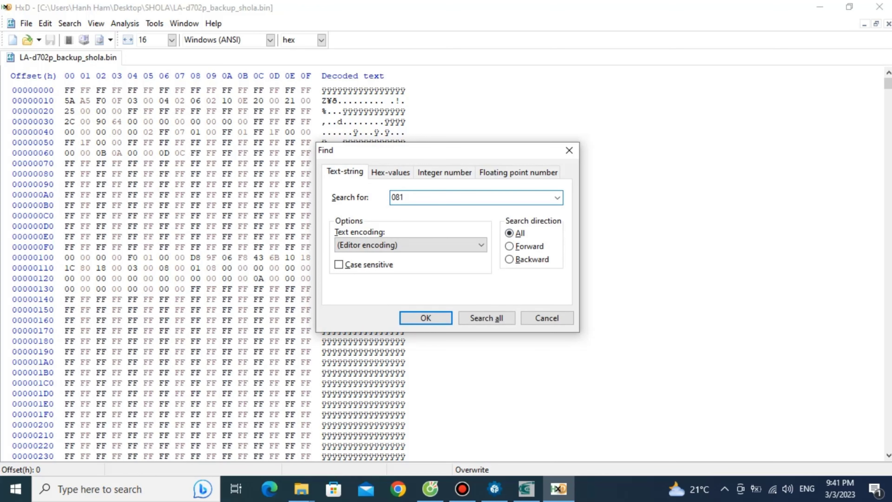
key("Return")
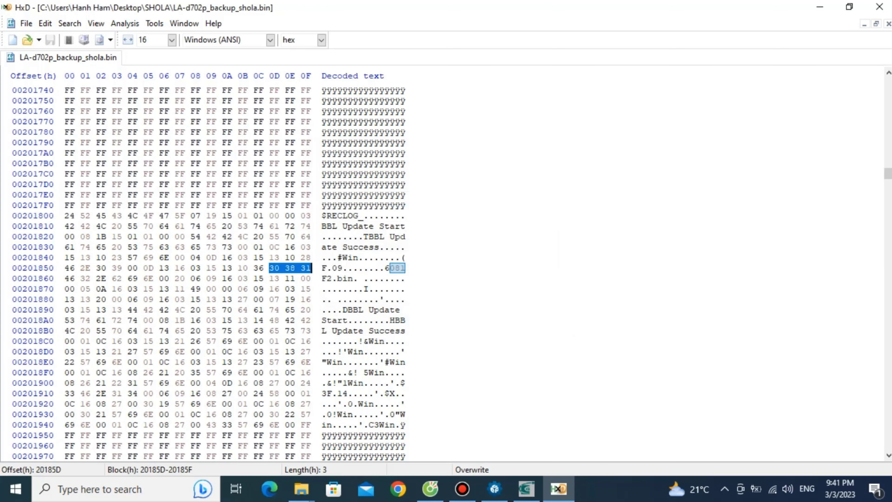
key("F3")
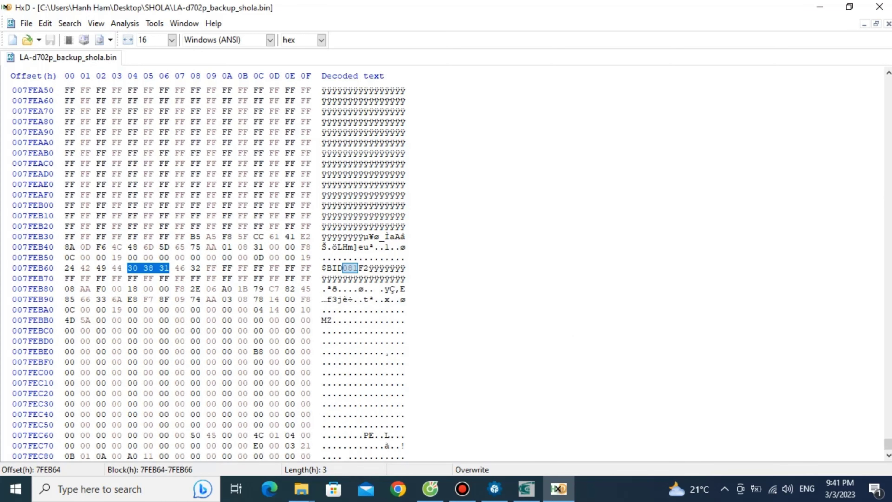
left_click(344, 268)
left_click_drag(344, 267, 369, 268)
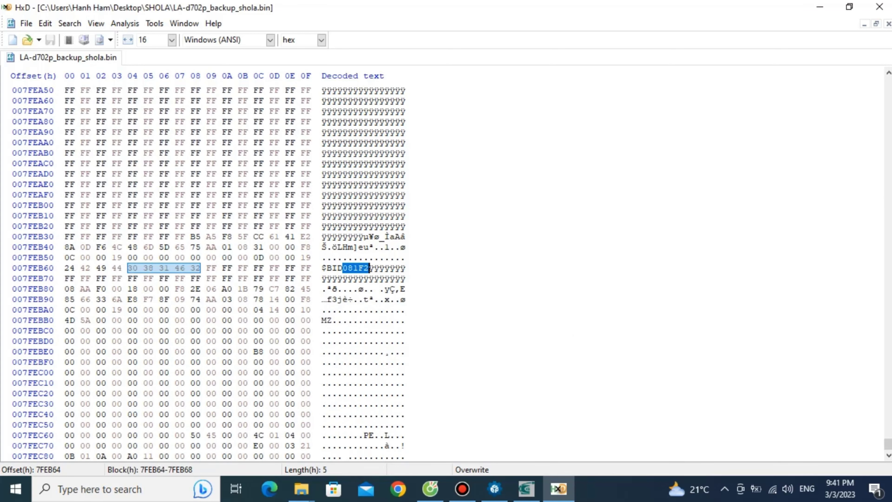
In Explorer's bios trang chu folder, pick out the matching 081F2 BIOS file
left_click(302, 488)
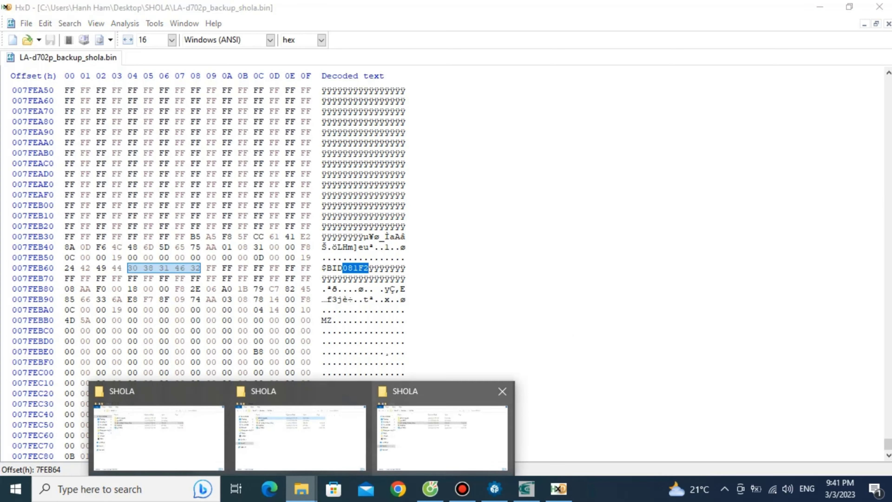
left_click(442, 425)
double_click(323, 118)
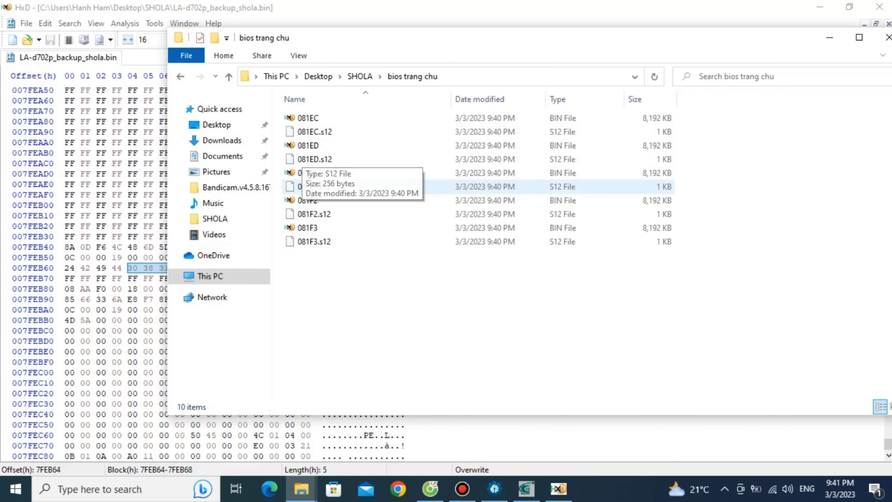
left_click(307, 200)
left_click(830, 37)
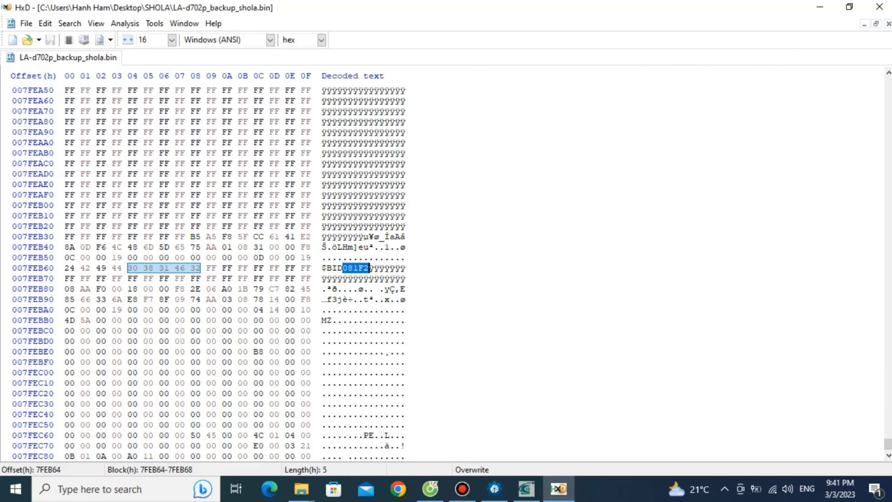
From the file's start, search 'BID' and select D081F2 near offset 7FEB60
left_click(117, 247)
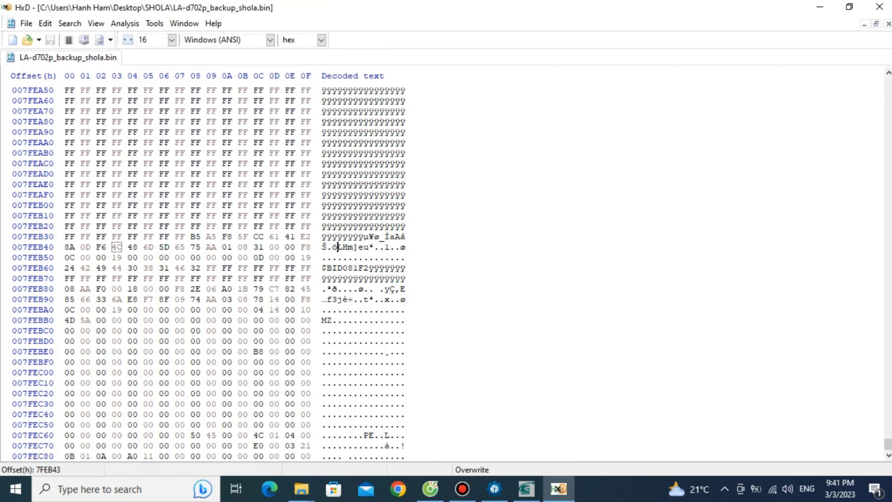
left_click_drag(888, 444, 889, 83)
left_click(326, 91)
left_click(322, 90)
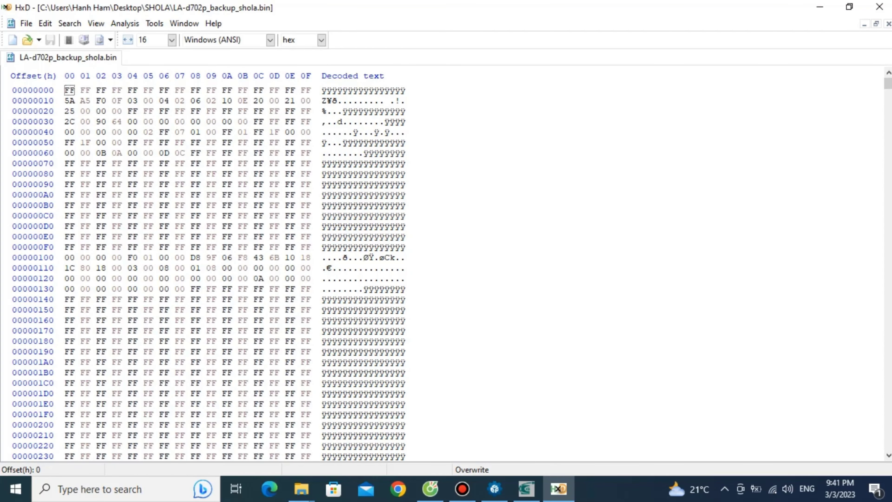
key("ctrl+f")
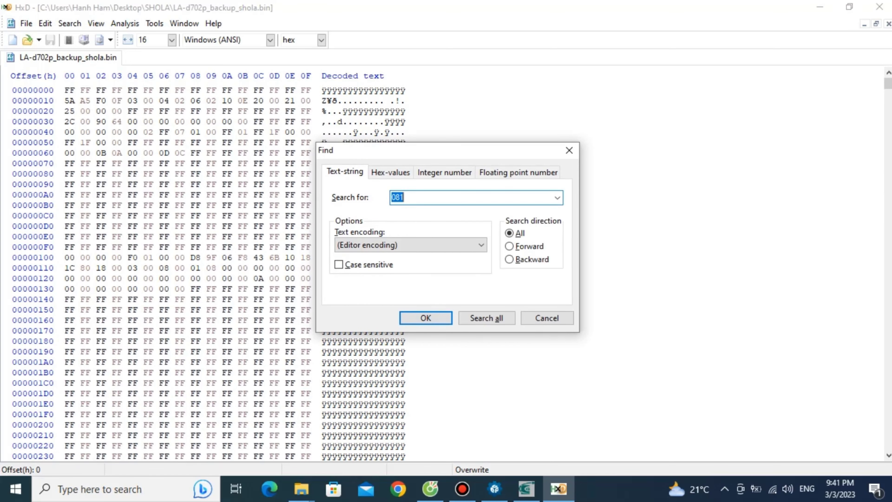
type("BID")
key("Return")
key("F3")
left_click_drag(337, 268, 375, 268)
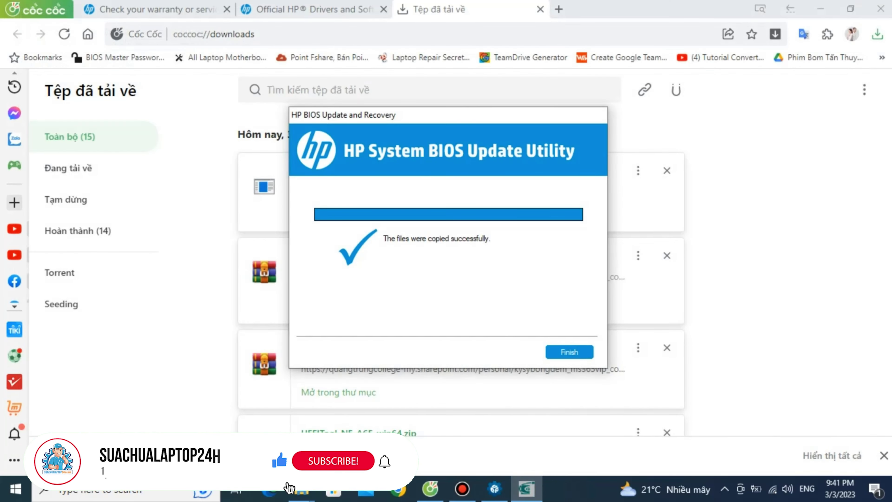
key("Return")
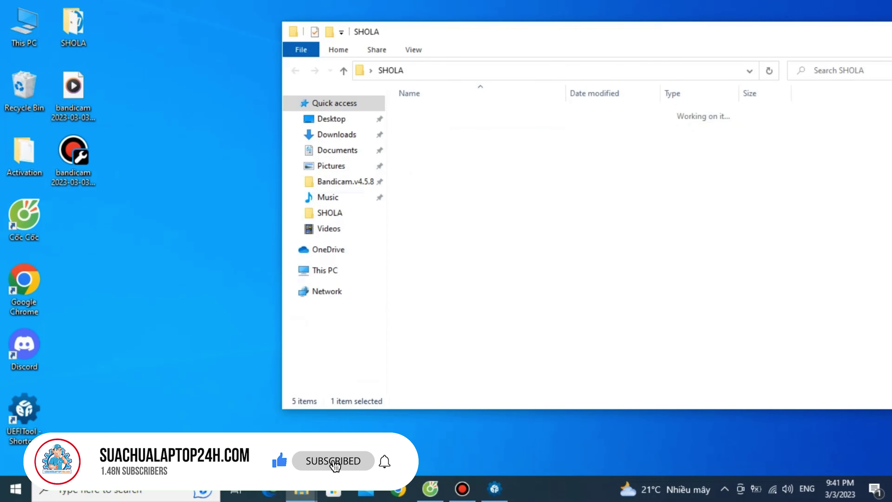
Copy the 081F2 BIOS file from bios trang chu into the SHOLA folder
key("Return")
left_click_drag(499, 40, 467, 40)
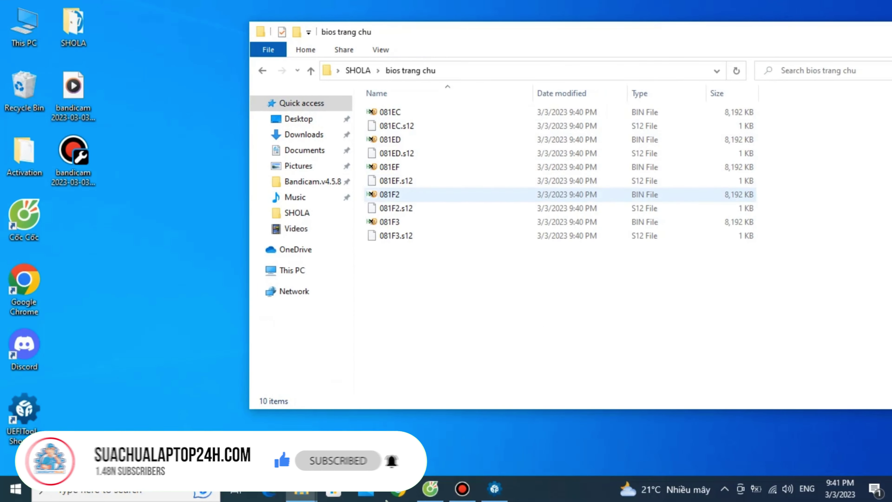
left_click(390, 195)
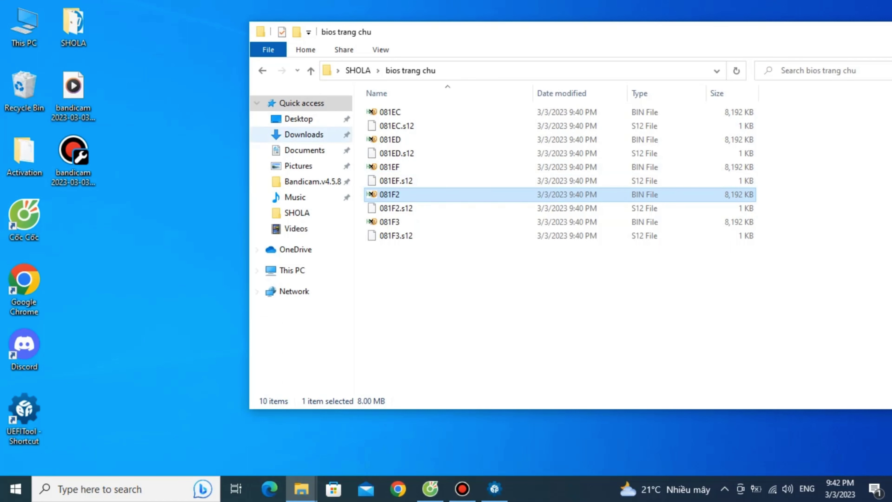
key("alt+Left")
key("ctrl+v")
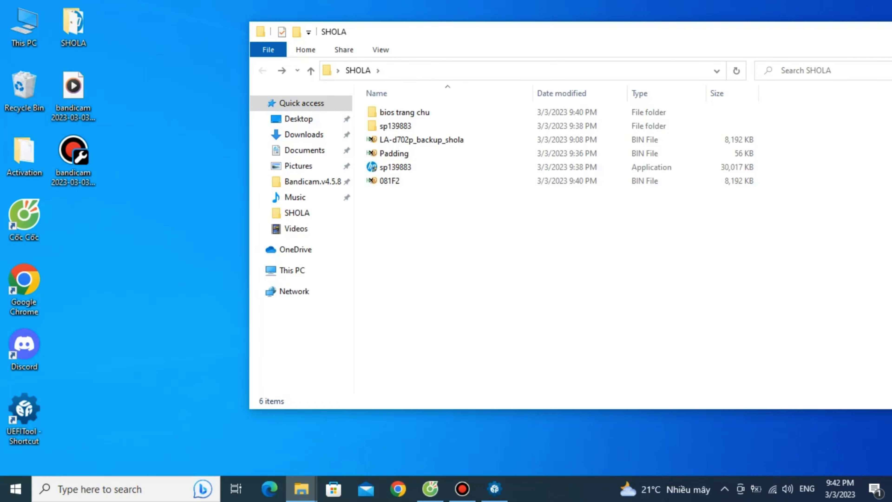
Maximize the SHOLA folder and drag 081F2.bin onto UEFITool NE
key("alt+Tab")
left_click(820, 7)
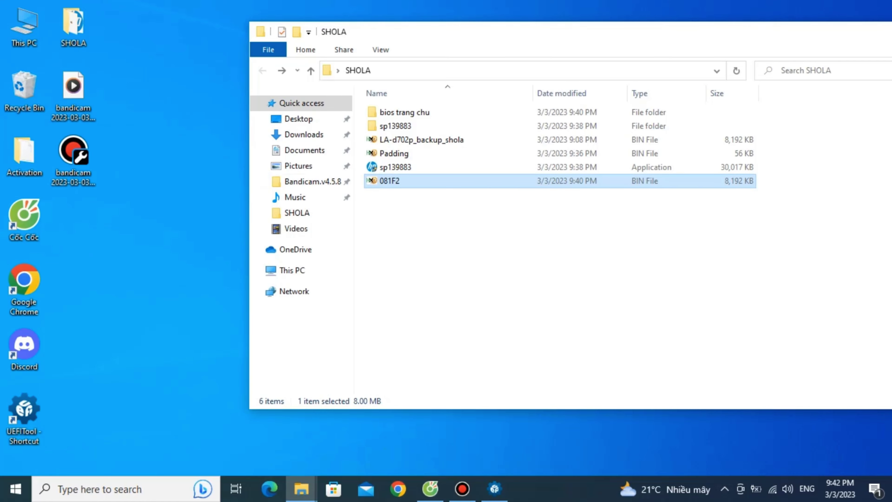
key("super+Up")
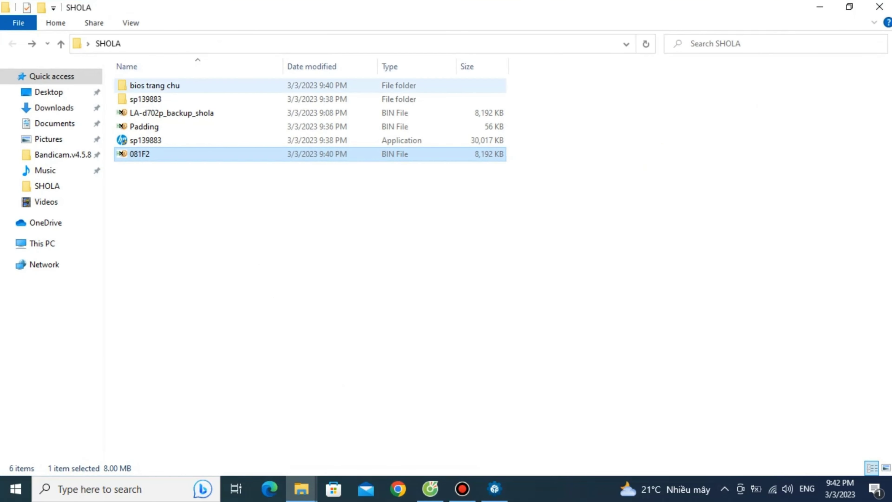
left_click(144, 127)
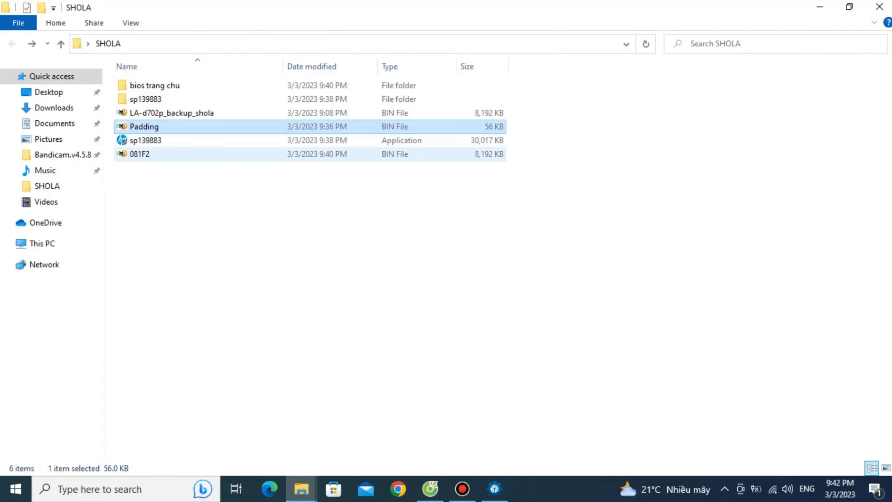
left_click(140, 154)
left_click_drag(199, 168, 248, 197)
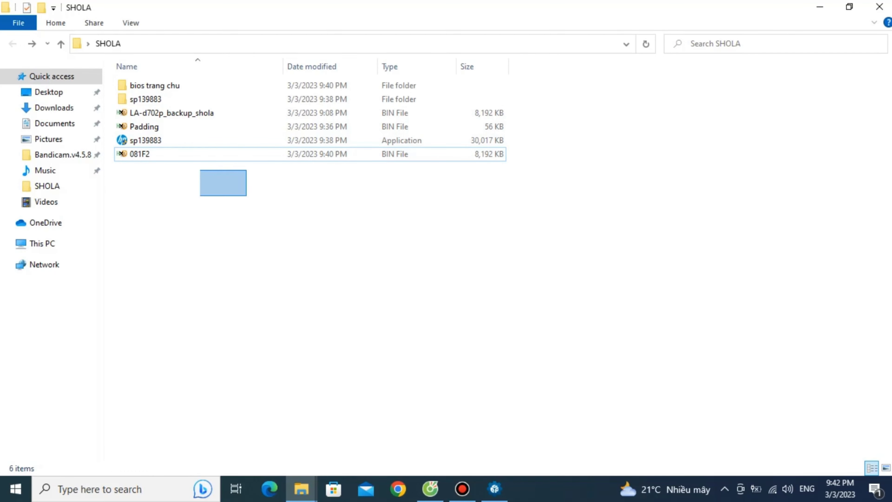
left_click(139, 154)
key("ctrl+space")
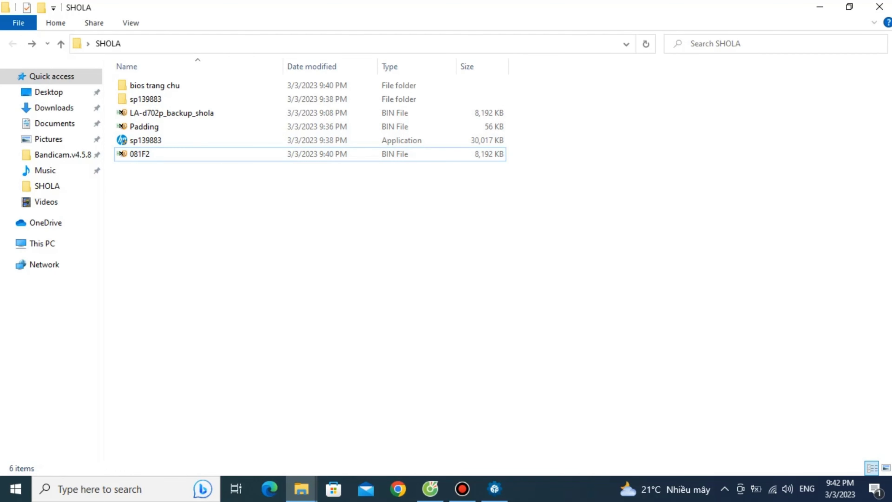
left_click_drag(197, 154, 437, 327)
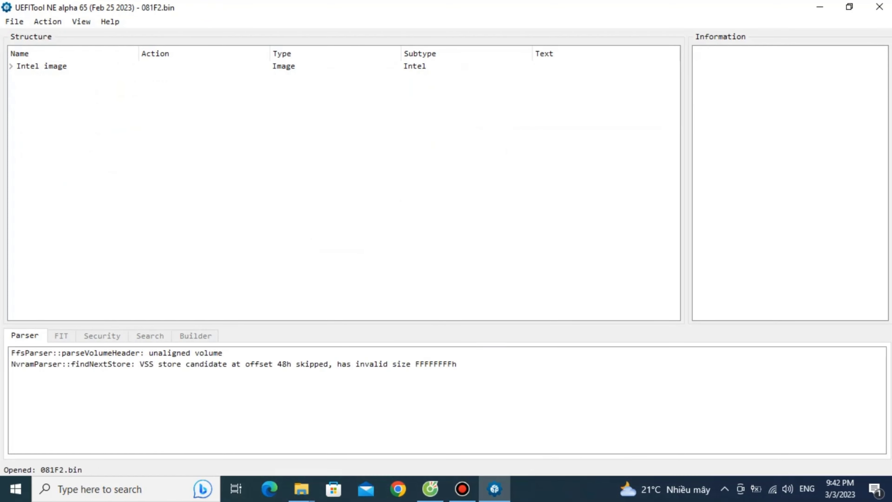
Expand Intel image > BIOS region and view the first Padding block's hex bytes
left_click(11, 66)
left_click(17, 99)
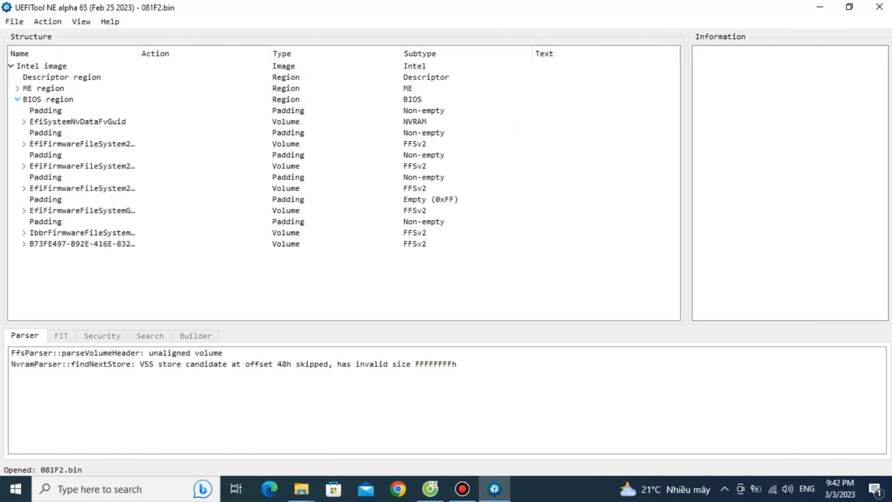
left_click(46, 110)
right_click(72, 112)
left_click(101, 119)
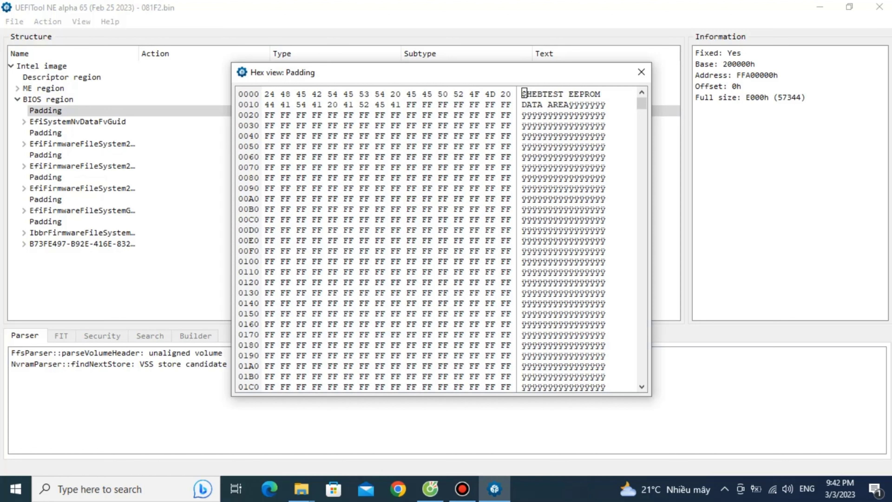
scroll(436, 239, "down", 5)
scroll(436, 239, "up", 5)
mouse_move(642, 104)
left_mouse_down()
mouse_move(642, 223)
mouse_move(641, 103)
left_mouse_up()
left_click_drag(401, 72, 375, 55)
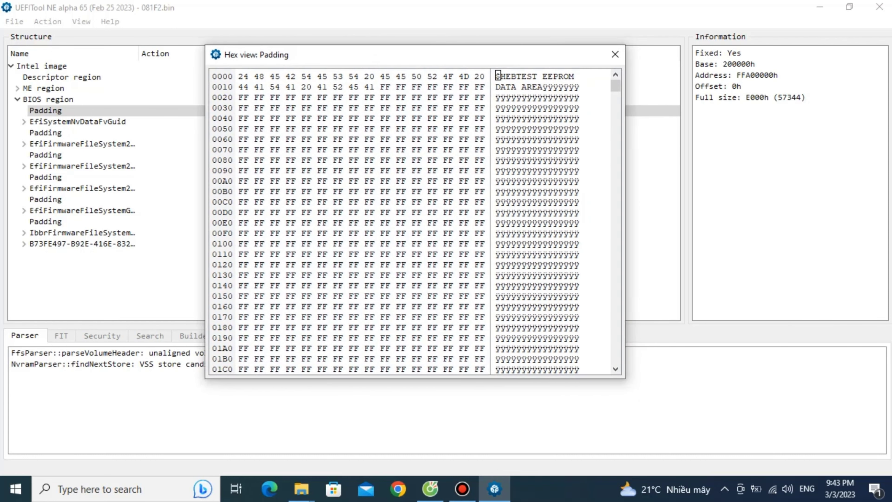
left_click(615, 54)
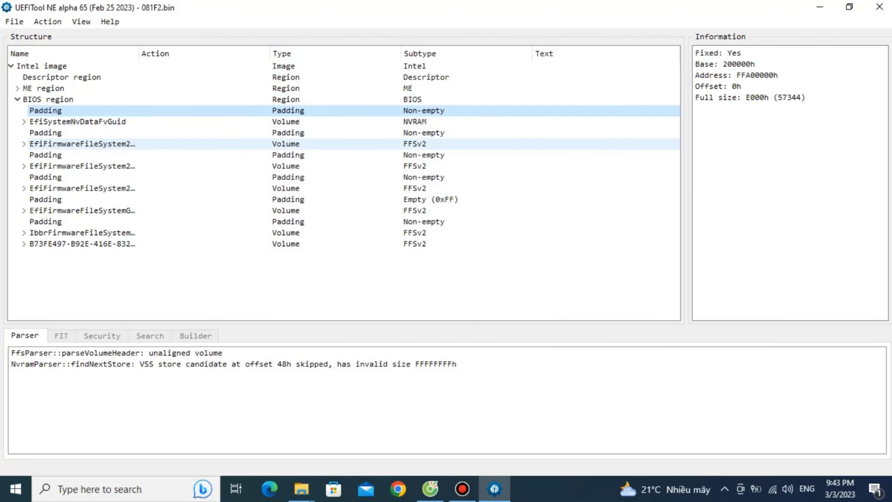
Recheck the Padding hex view and its FFA00000h address, then minimize UEFITool and HxD
right_click(66, 110)
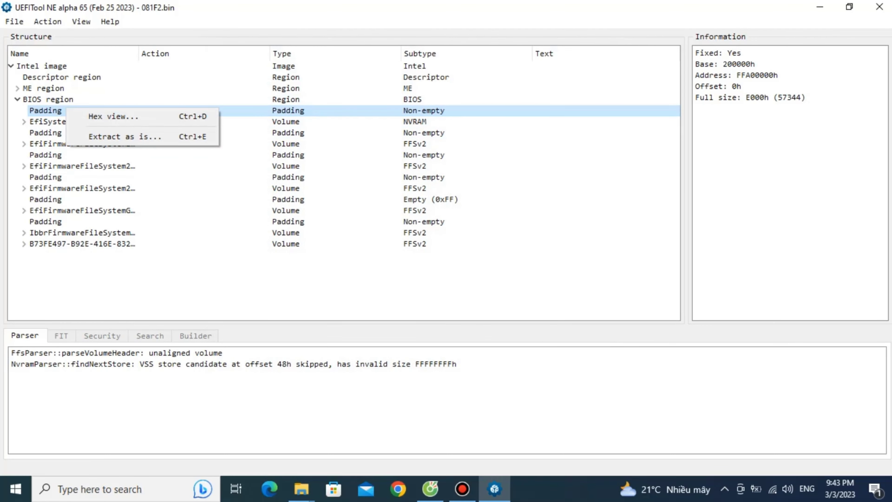
left_click(113, 116)
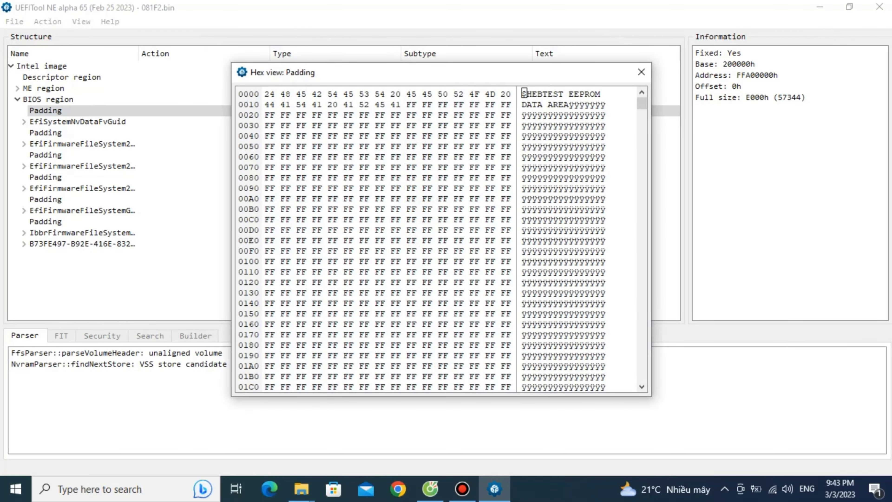
left_click(642, 72)
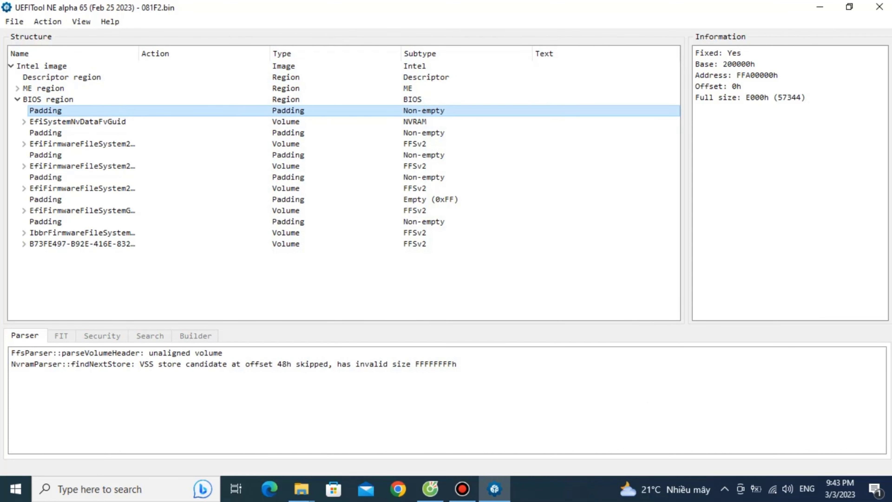
right_click(94, 113)
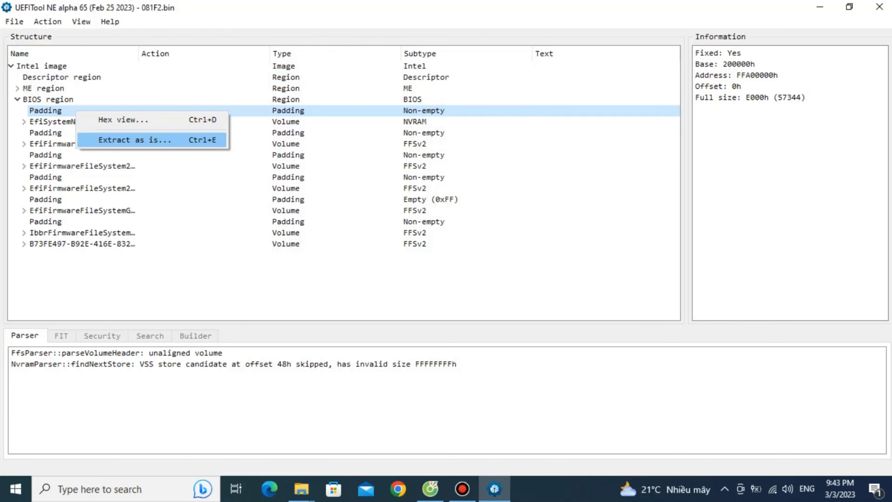
double_click(757, 75)
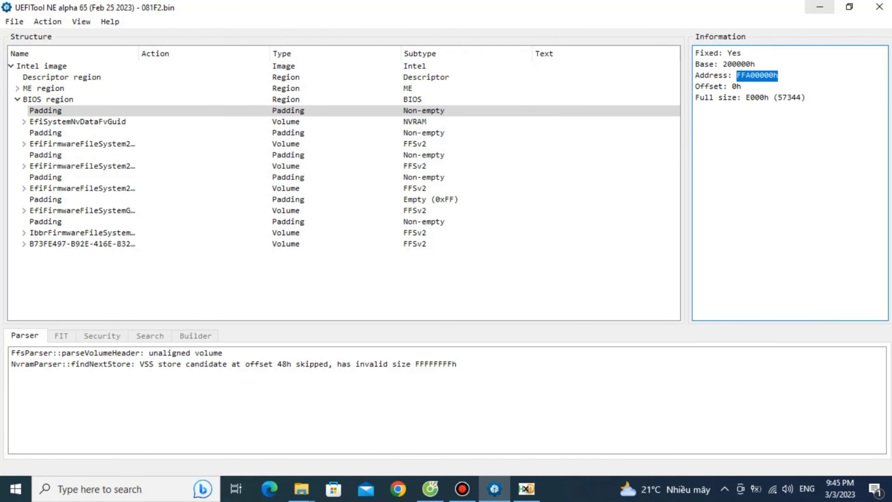
left_click(819, 7)
left_click(820, 7)
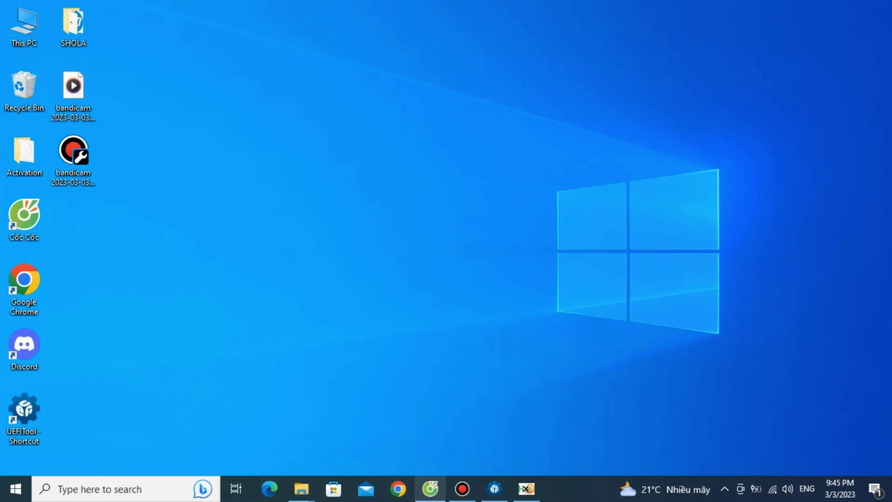
Back in the SHOLA folder, open LA-d702p_backup_shola.bin in HxD
left_click(430, 489)
key("ctrl+Tab")
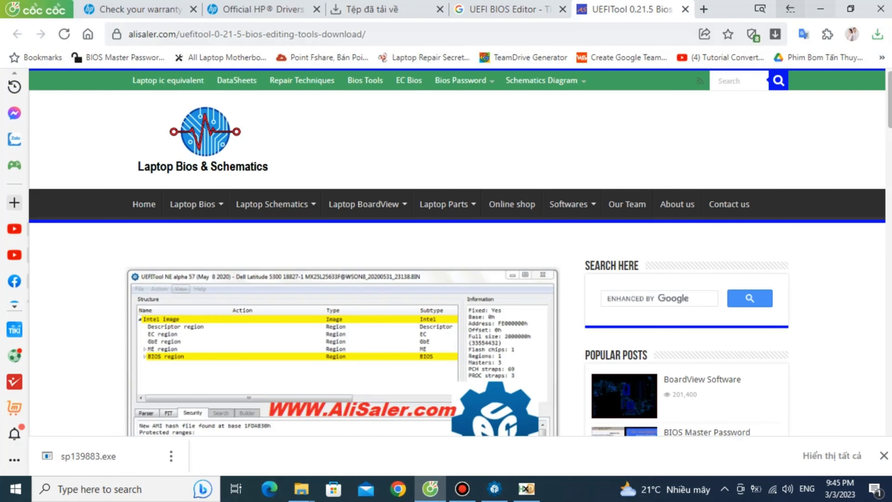
left_click(430, 489)
left_click(371, 427)
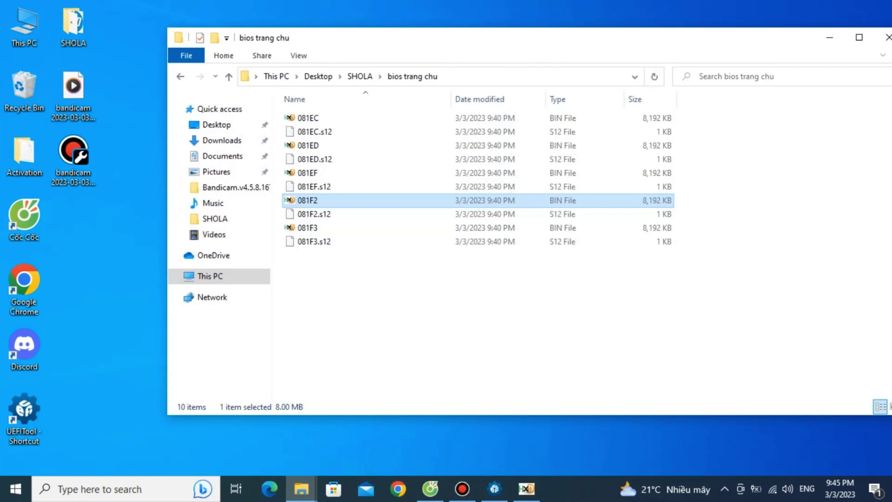
key("BackSpace")
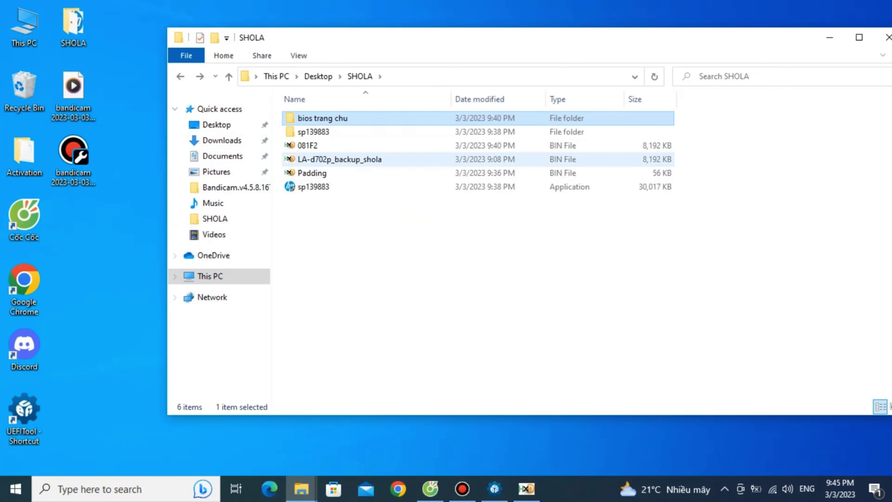
double_click(340, 159)
Open Padding.bin as a further HxD tab alongside 081F2.bin and the backup
key("ctrl+Tab")
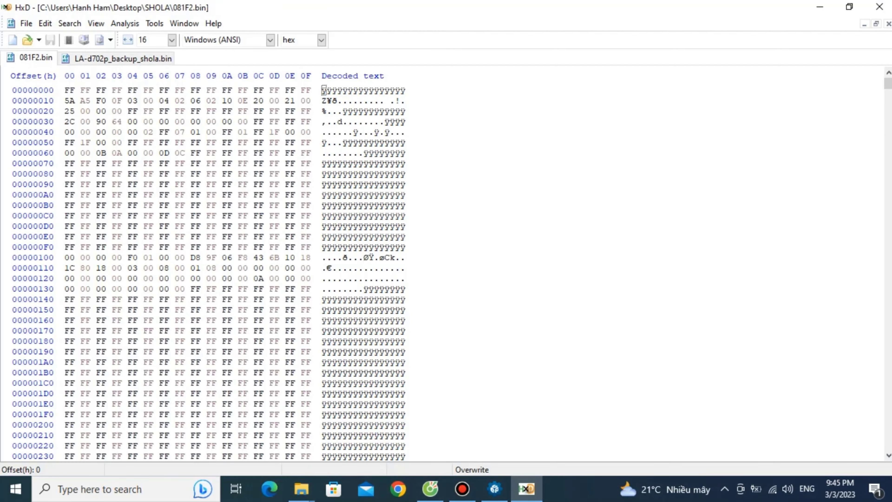
key("ctrl+Tab")
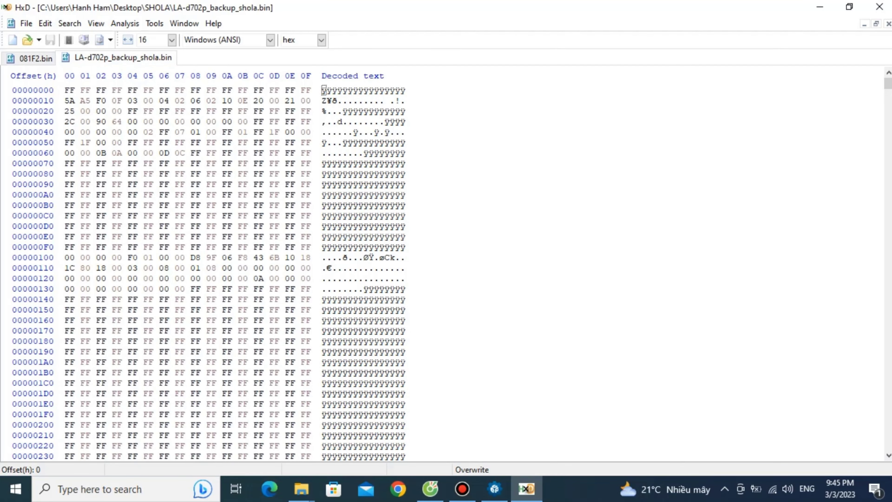
left_click(850, 6)
left_click_drag(387, 88, 324, 232)
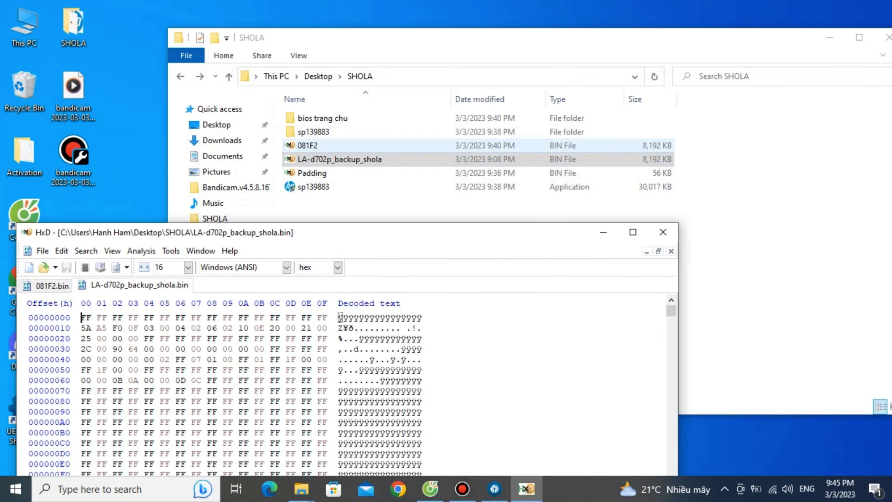
double_click(312, 173)
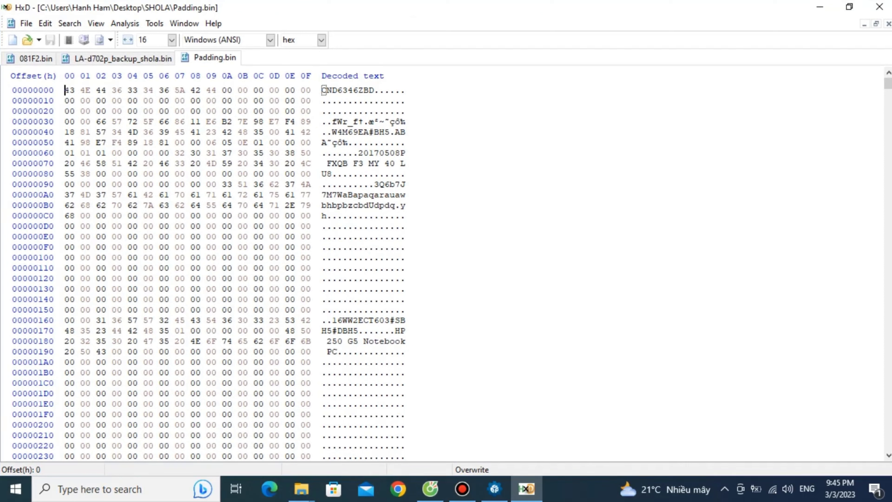
Copy Padding.bin's serial string and find it in the backup dump, searching all directions
left_click_drag(65, 91, 215, 90)
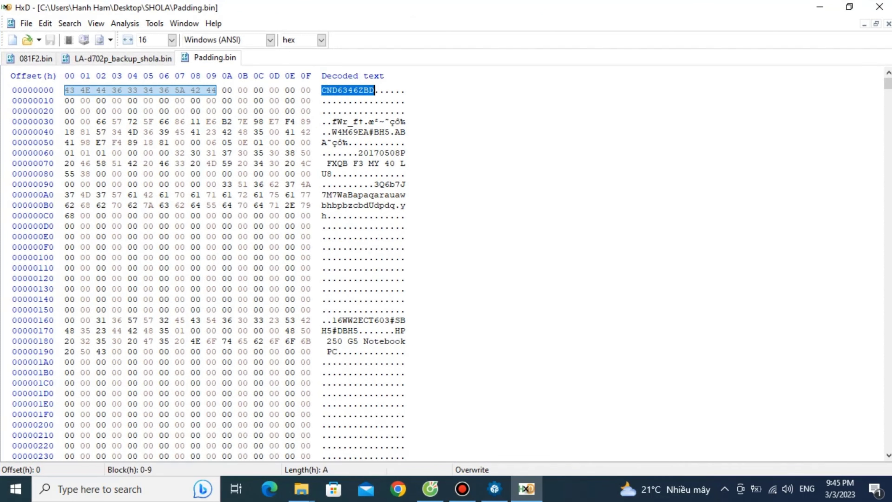
key("ctrl+shift+Tab")
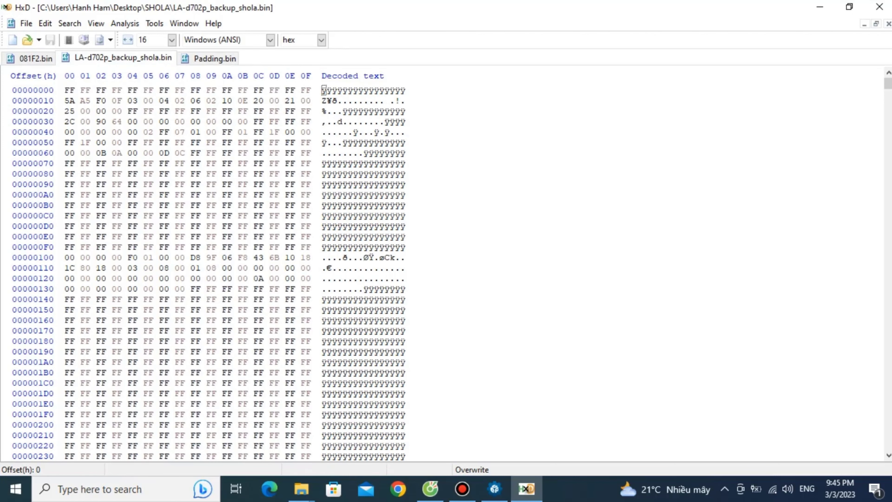
key("ctrl+f")
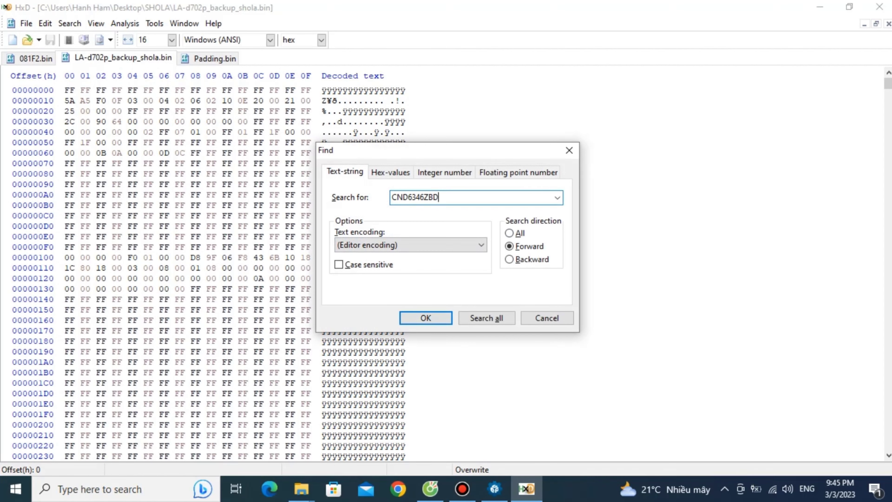
key("alt+a")
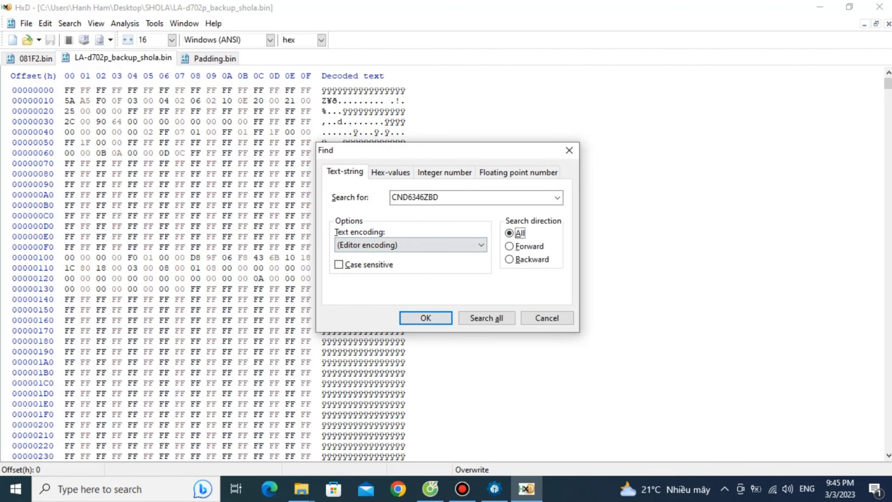
key("Return")
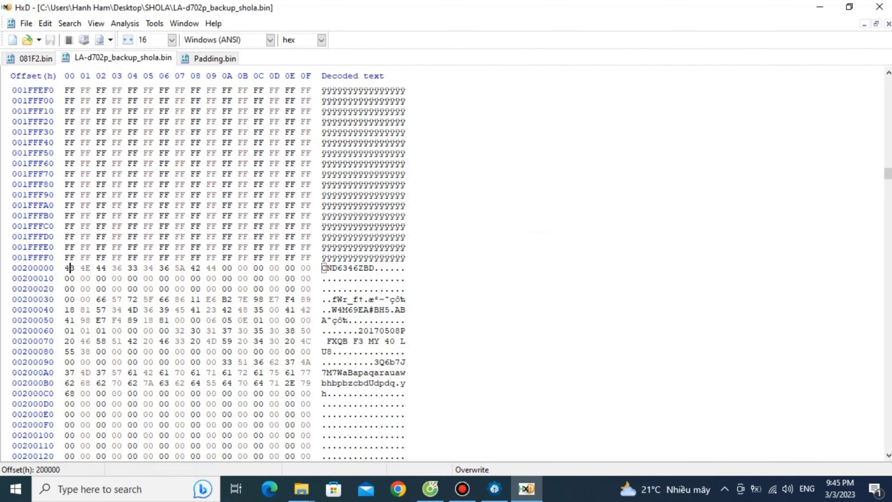
key("Escape")
Jump to offset 200000 in 081F2.bin
key("ctrl+shift+Tab")
key("ctrl+g")
type("200000")
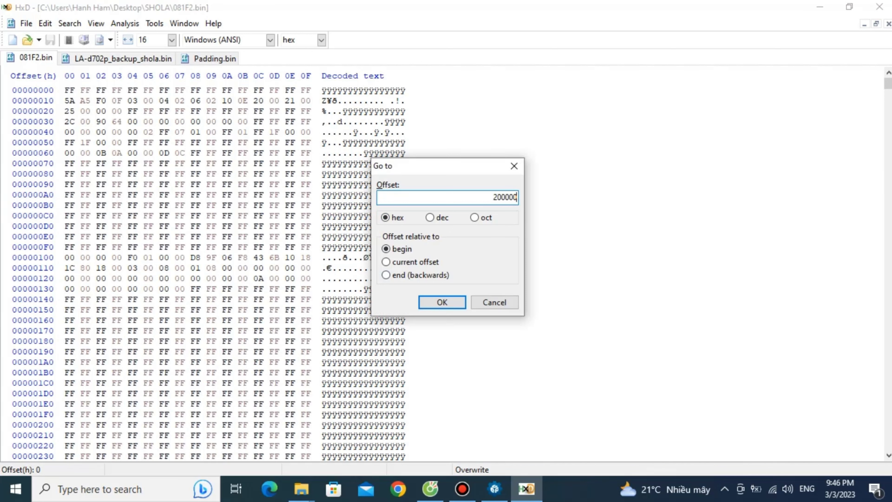
key("Return")
scroll(225, 267, "down", 5)
Copy all of Padding.bin's bytes to the clipboard
left_click(322, 288)
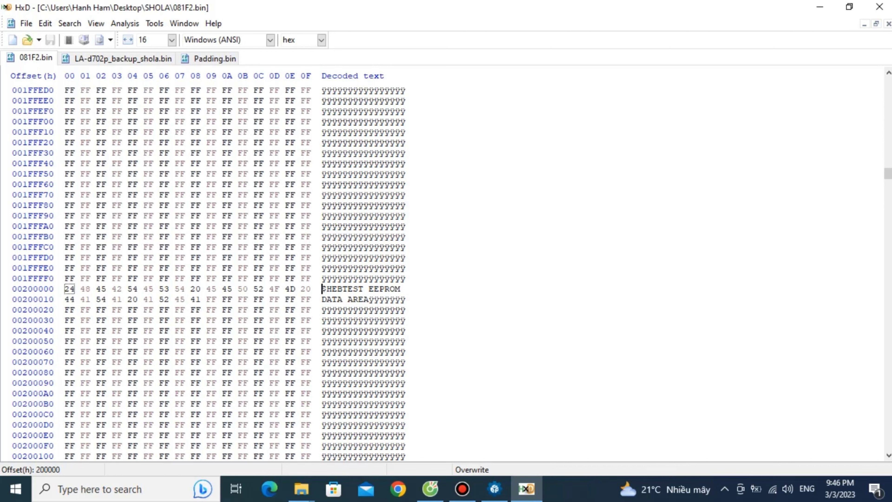
left_click(213, 58)
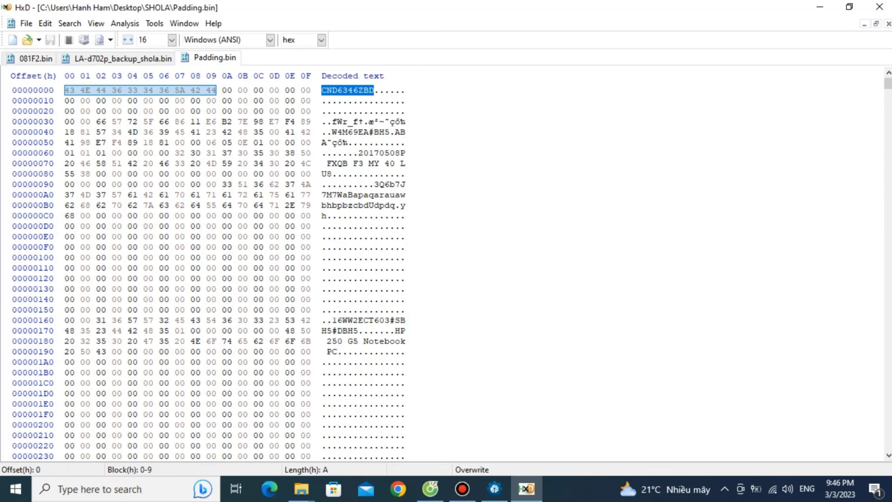
key("ctrl+a")
key("ctrl+c")
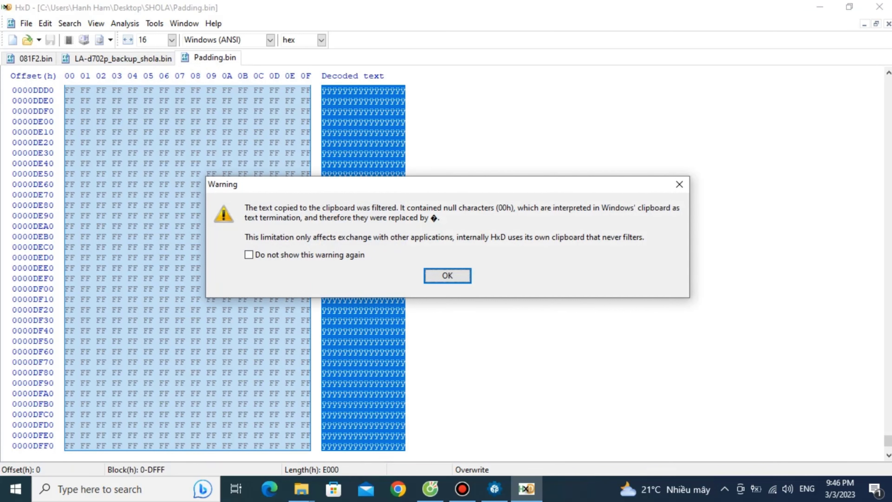
left_click(447, 275)
right_click(153, 195)
left_click(182, 232)
key("Return")
Paste-write the Padding block over 081F2.bin from offset 200000, keeping the file size
key("ctrl+Tab")
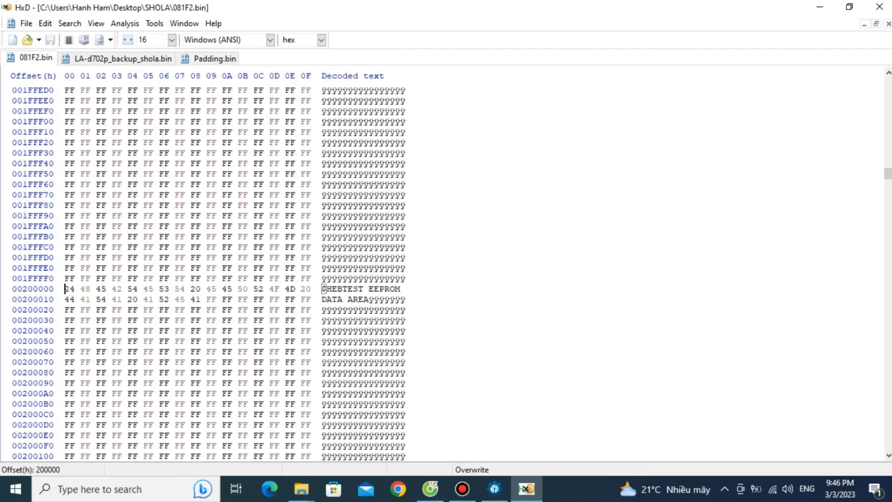
key("shift+F10")
key("Up")
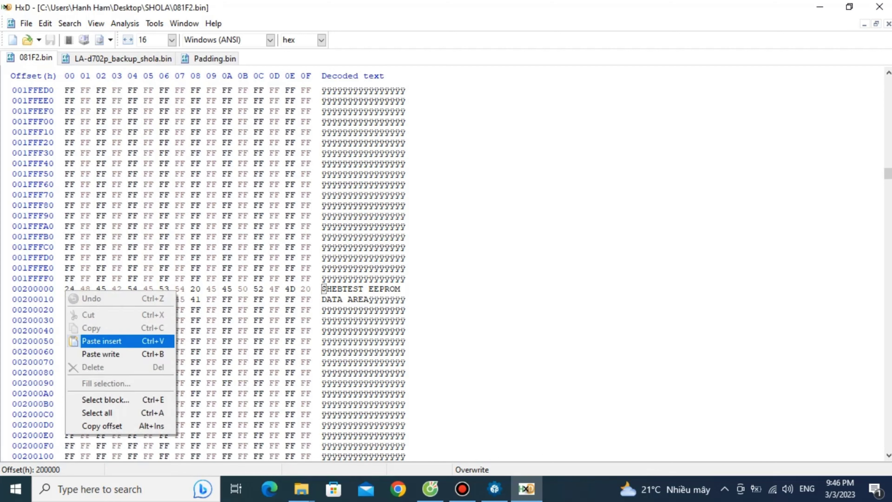
key("Return")
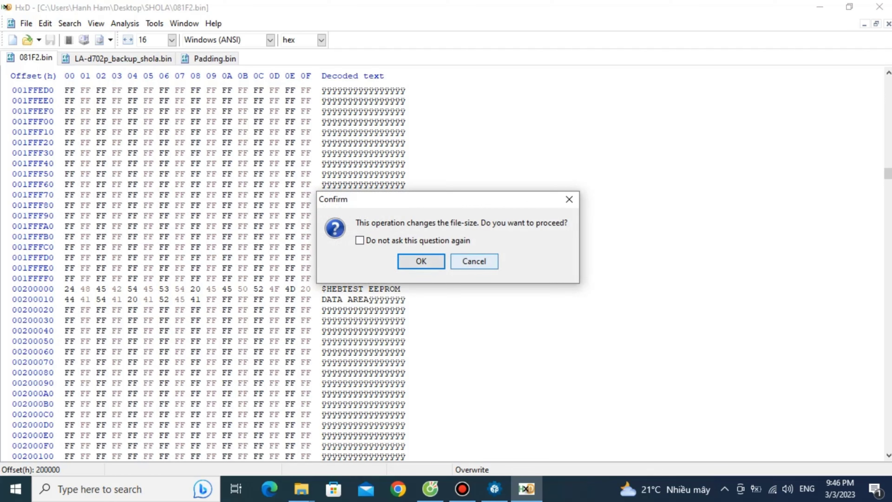
key("Escape")
key("shift+F10")
key("Down")
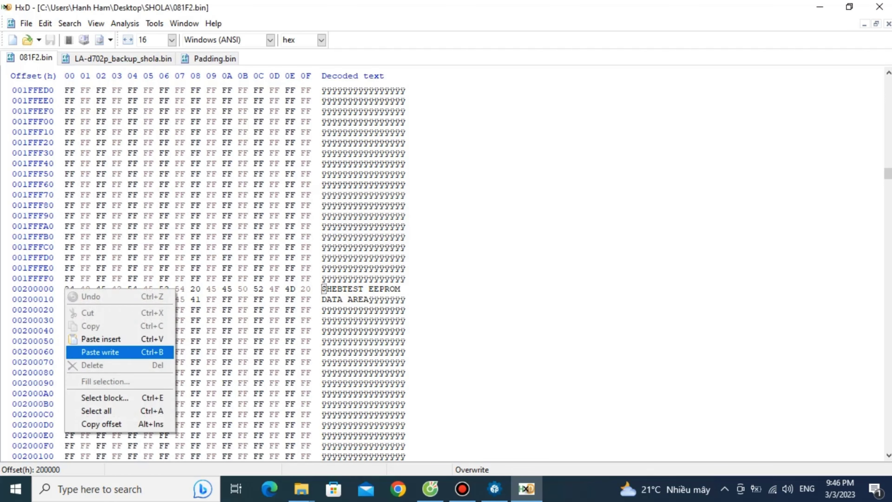
key("Return")
scroll(232, 267, "down", 5)
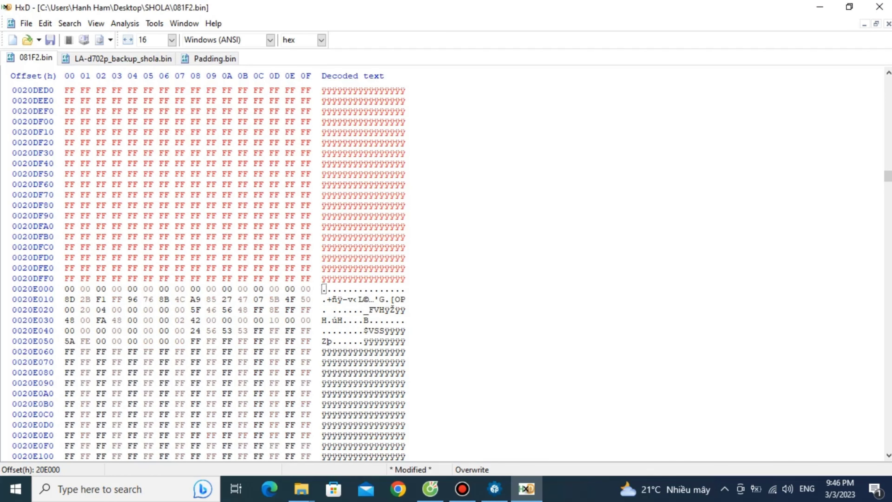
scroll(232, 267, "down", 7)
scroll(232, 267, "up", 20)
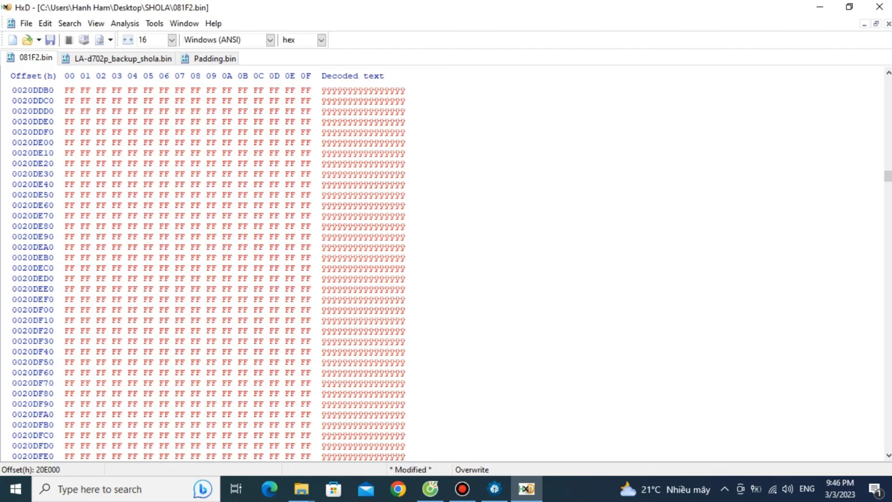
scroll(231, 267, "up", 20)
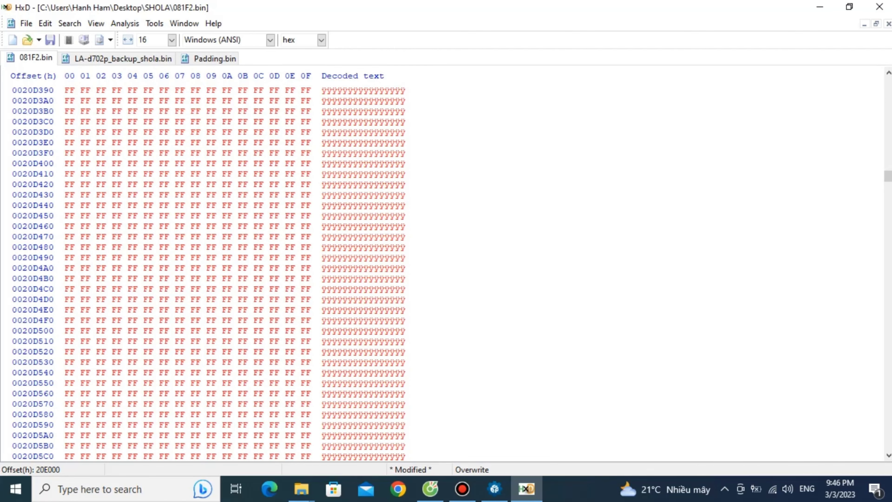
key("alt+f")
key("Down")
key("Down")
key("Down")
key("Down")
key("Down")
Save the patched image as 'hp 250g5 fix dmi.bin' and find it in the SHOLA folder
key("Return")
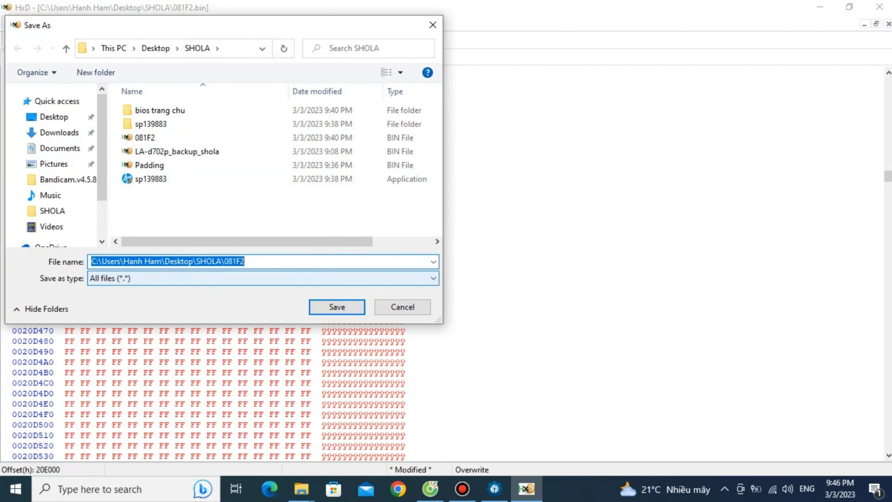
type("hp")
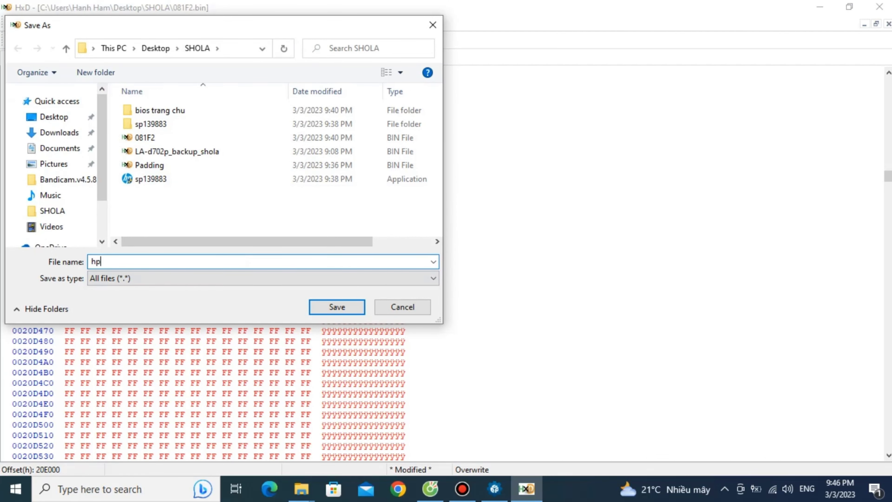
type(" 250g5 fi")
type("dmi.bin")
key("Return")
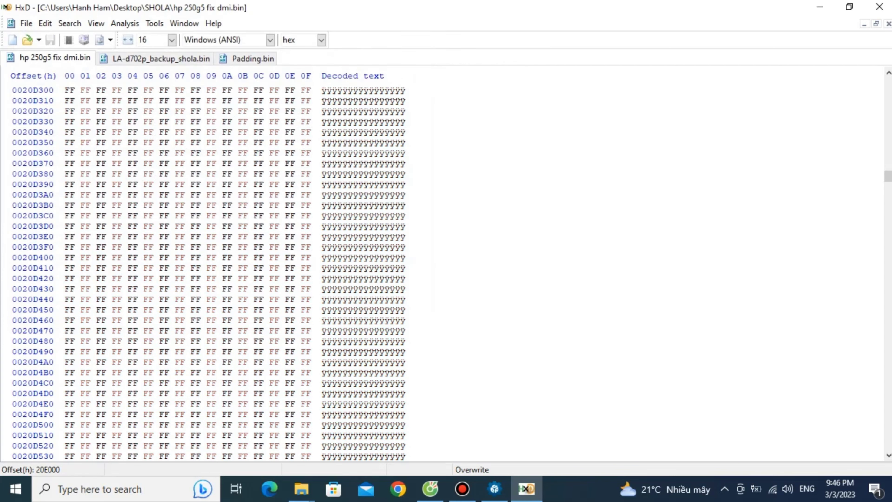
left_click(820, 7)
left_click_drag(447, 321, 344, 259)
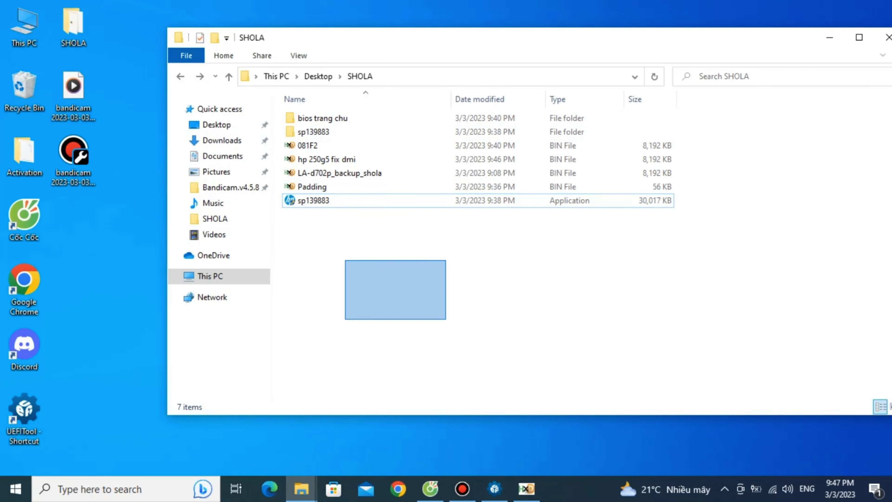
left_click(313, 200)
left_click(428, 159)
left_click(429, 228)
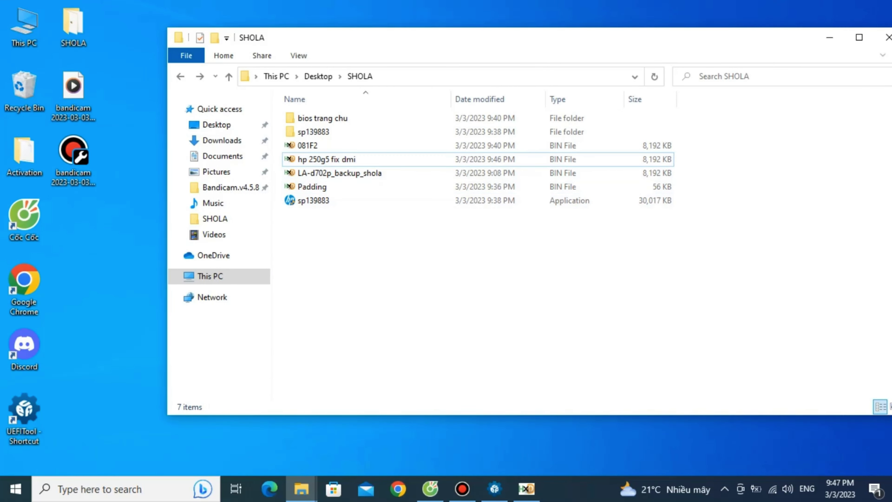